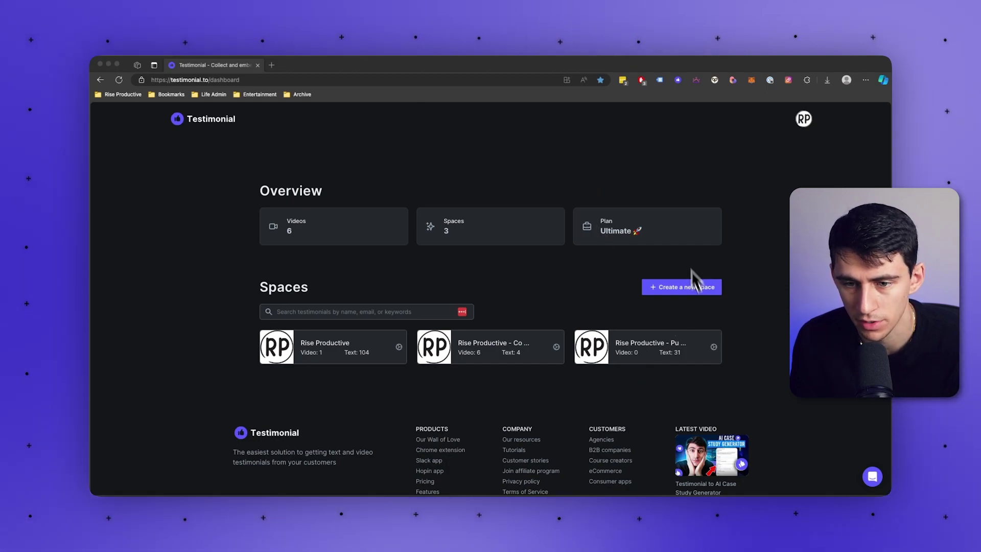
Open the 'Create a new space' dropdown on the Testimonial dashboard.
{"action": "left_click", "coordinate": [681, 286]}
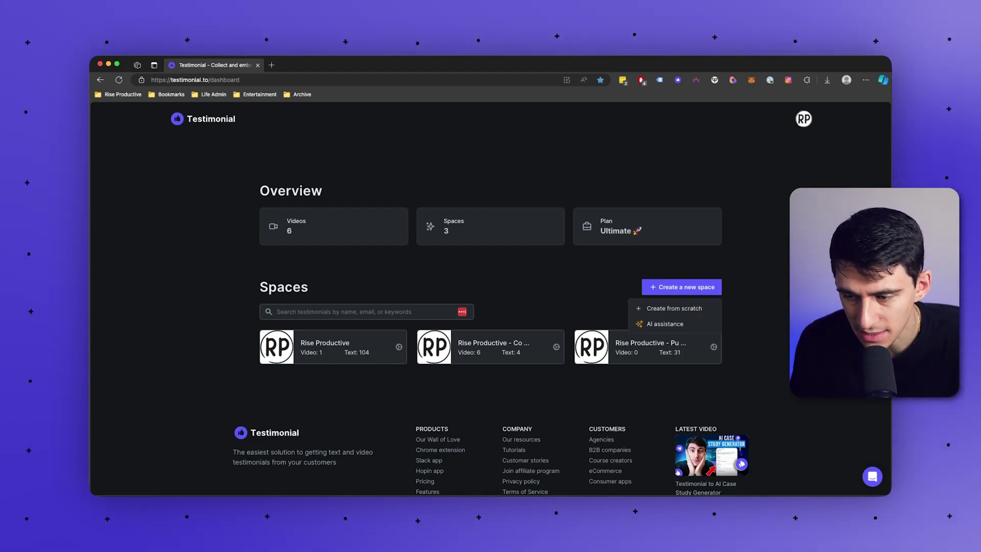
Choose AI assistance, confirm the $36/month extra space, and load reflect.app in a new tab.
{"action": "left_click", "coordinate": [663, 326]}
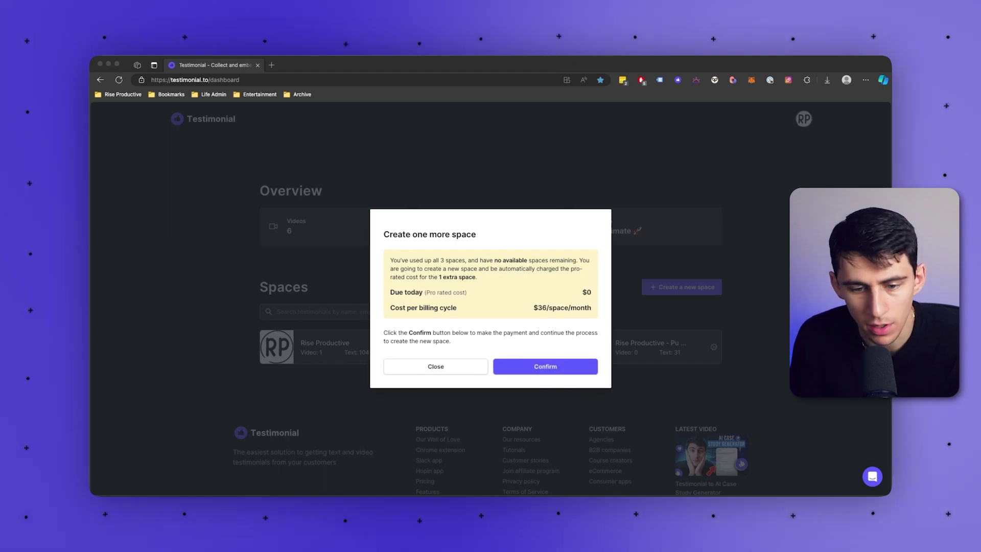
{"action": "left_click", "coordinate": [548, 370]}
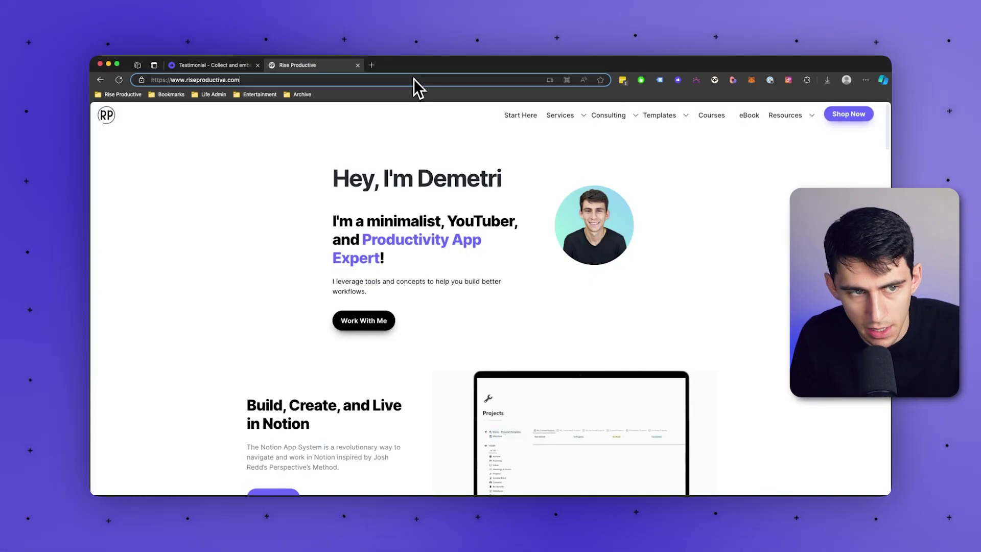
{"action": "left_click", "coordinate": [412, 79]}
{"action": "type", "text": "reflec"}
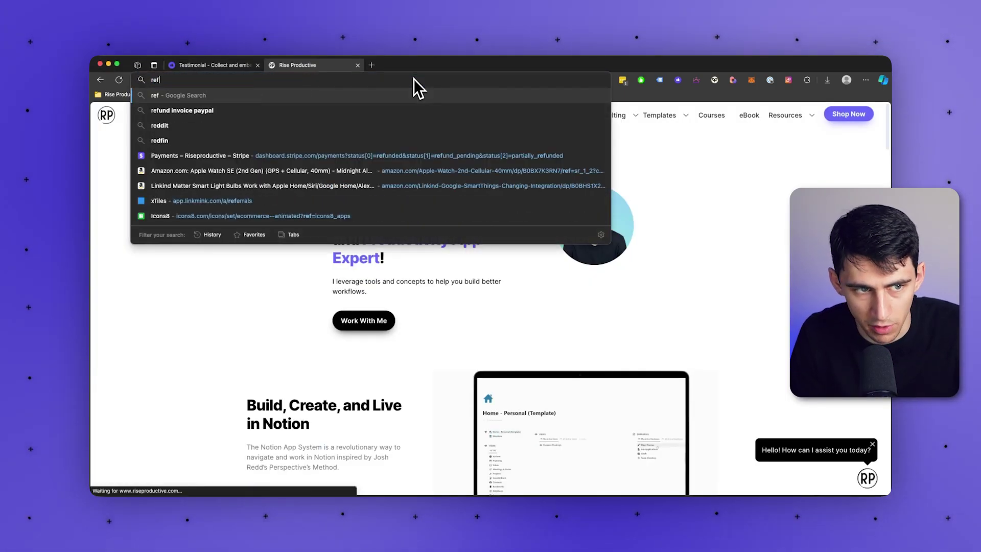
{"action": "type", "text": "tl"}
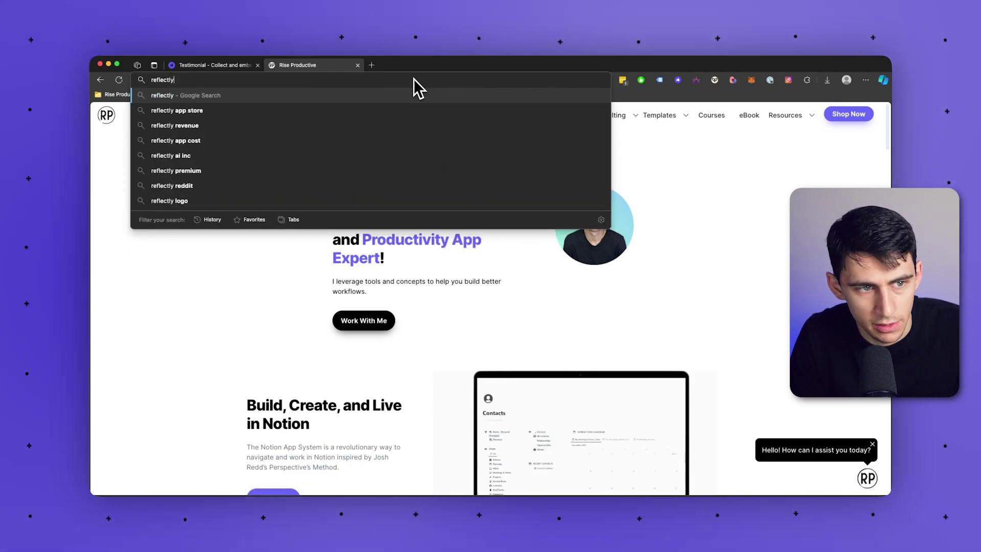
{"action": "key", "text": "BackSpace"}
{"action": "type", "text": ".app"}
{"action": "key", "text": "Return"}
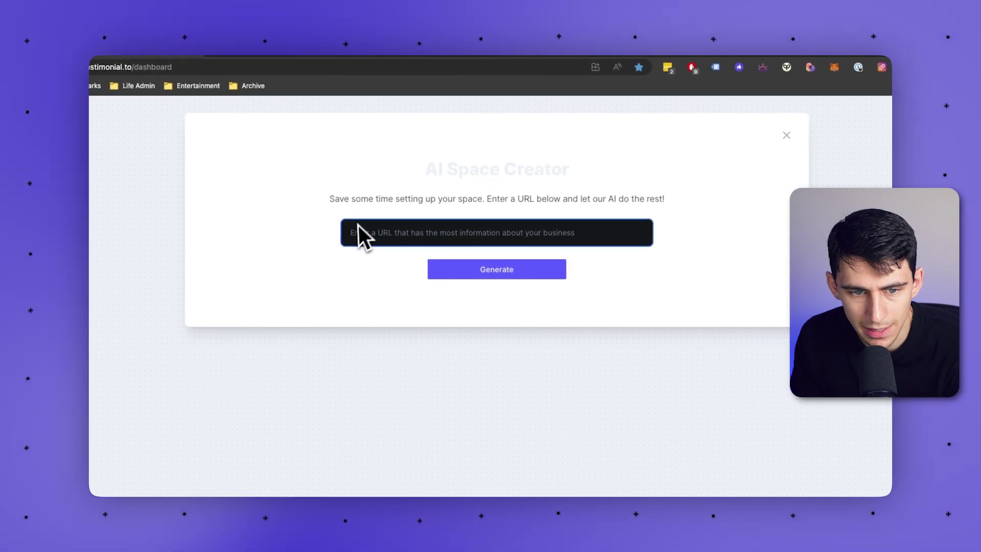
{"action": "type", "text": "https://reflect.app/"}
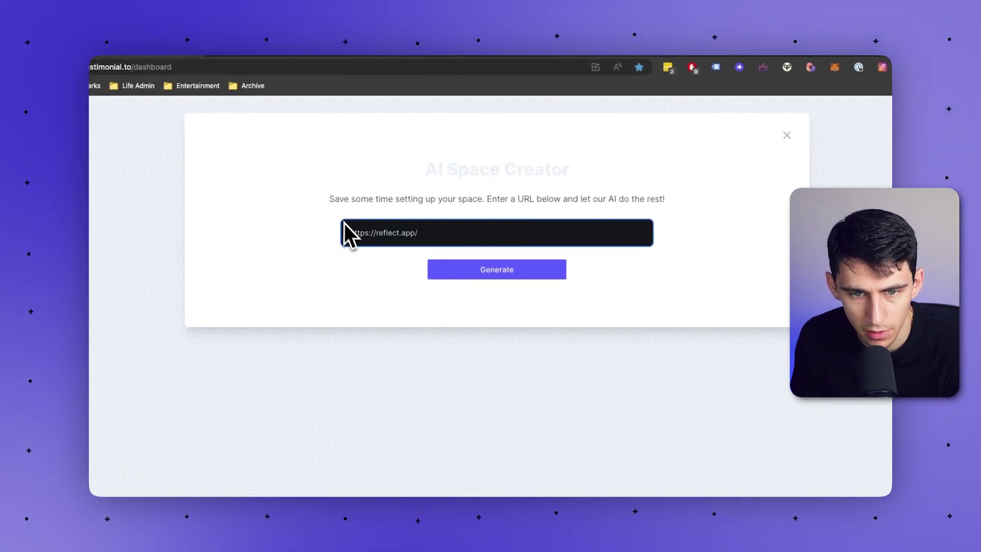
{"action": "left_click", "coordinate": [478, 270]}
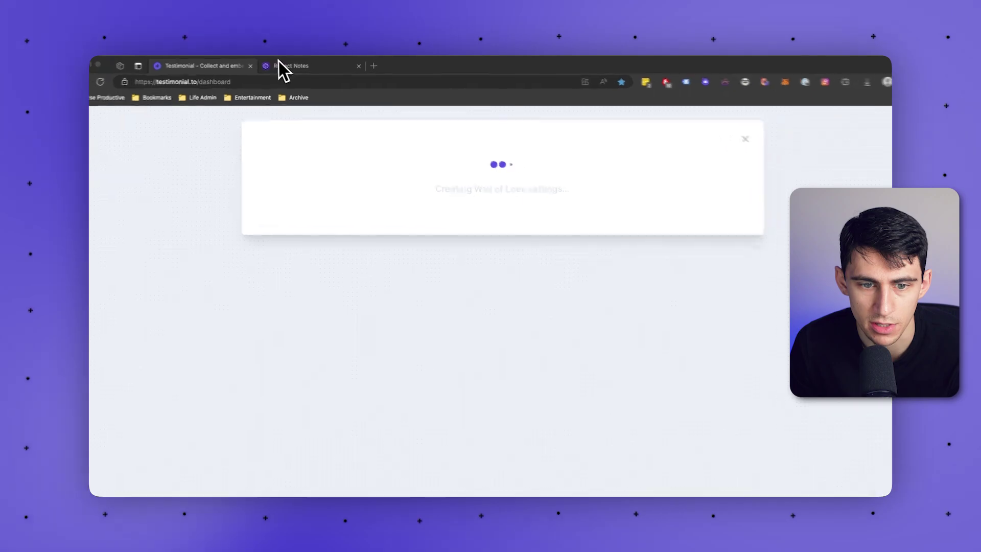
Compare the Reflect homepage with the AI-filled space form, switching between the two tabs twice.
{"action": "left_click", "coordinate": [294, 65]}
{"action": "scroll", "coordinate": [487, 307], "scroll_direction": "down", "scroll_amount": 5}
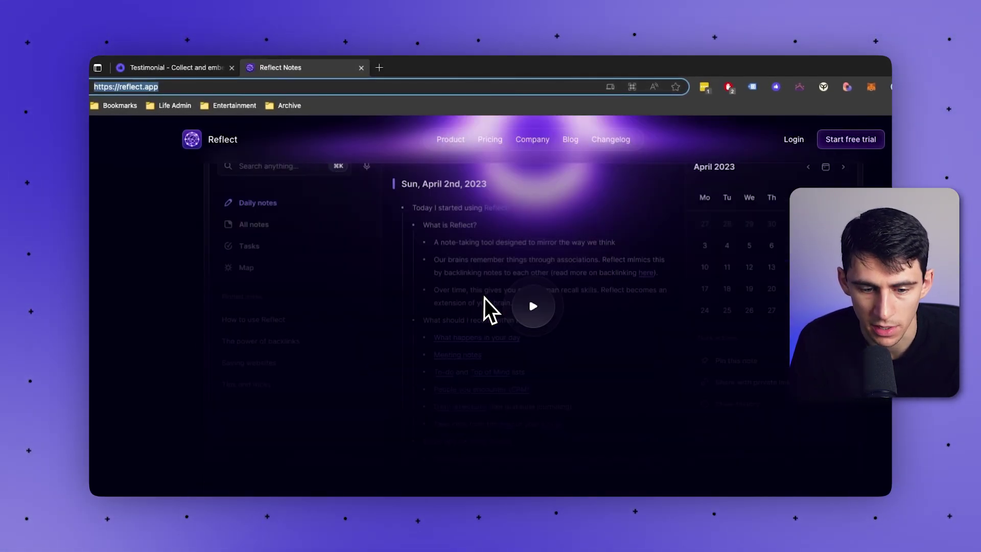
{"action": "scroll", "coordinate": [486, 306], "scroll_direction": "down", "scroll_amount": 5}
{"action": "scroll", "coordinate": [486, 298], "scroll_direction": "down", "scroll_amount": 5}
{"action": "scroll", "coordinate": [465, 286], "scroll_direction": "down", "scroll_amount": 5}
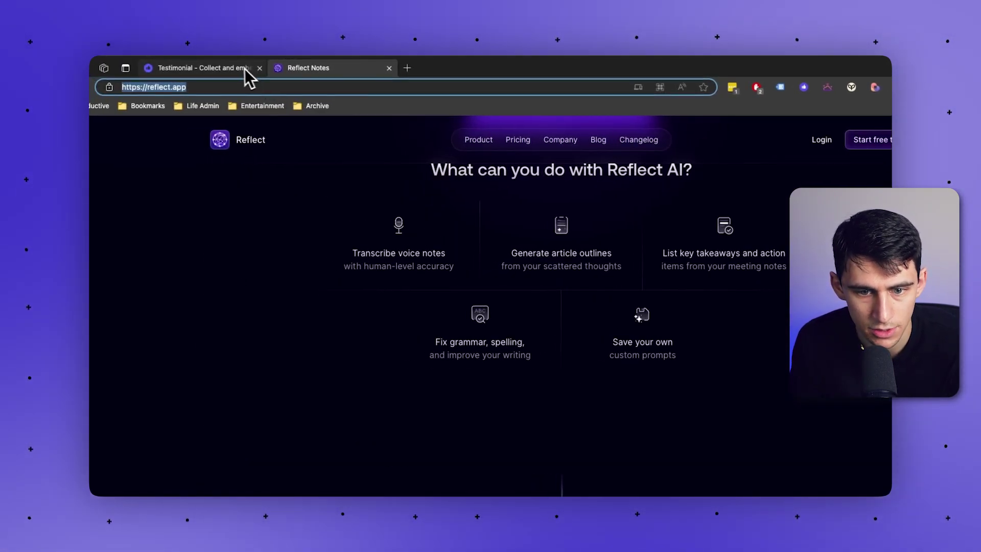
{"action": "left_click", "coordinate": [200, 68]}
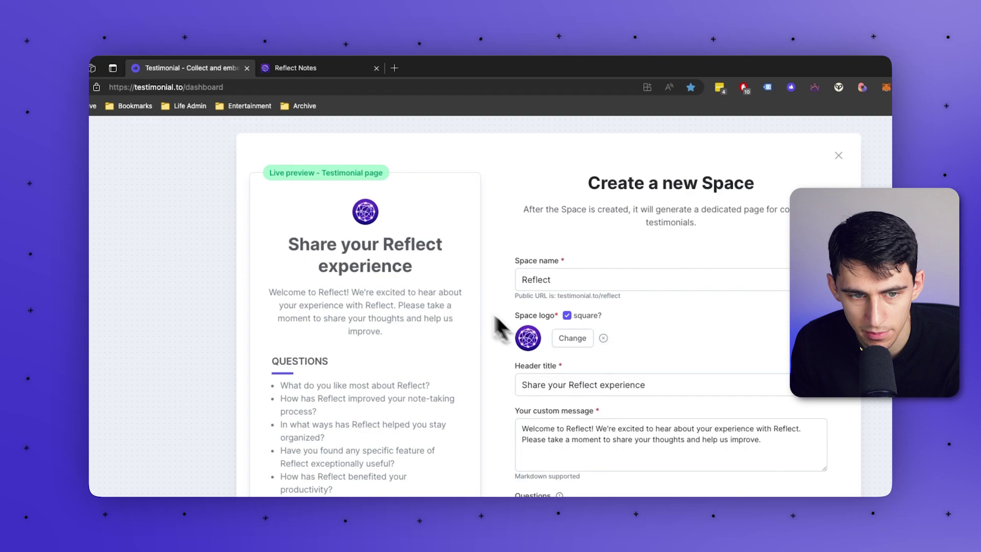
{"action": "left_click", "coordinate": [329, 66]}
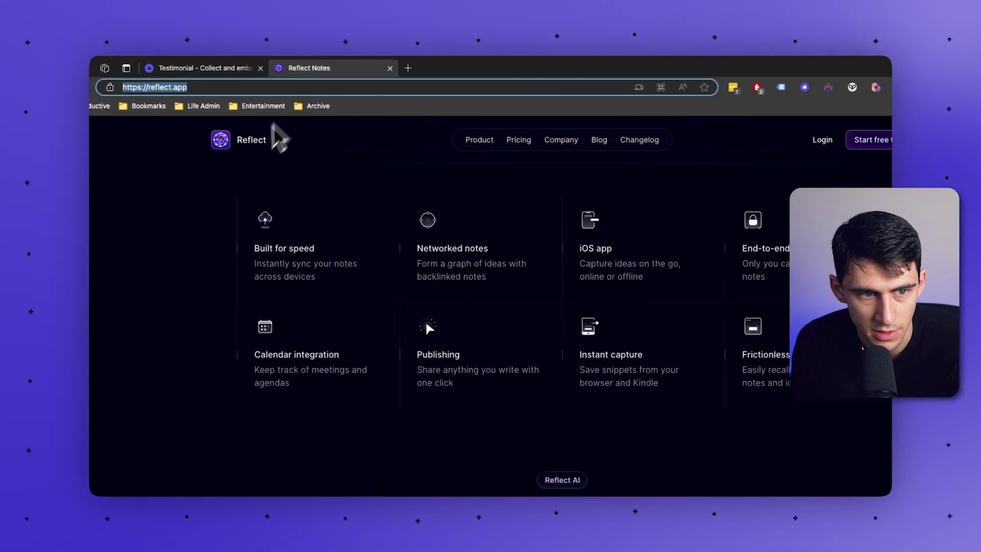
{"action": "left_click", "coordinate": [222, 65]}
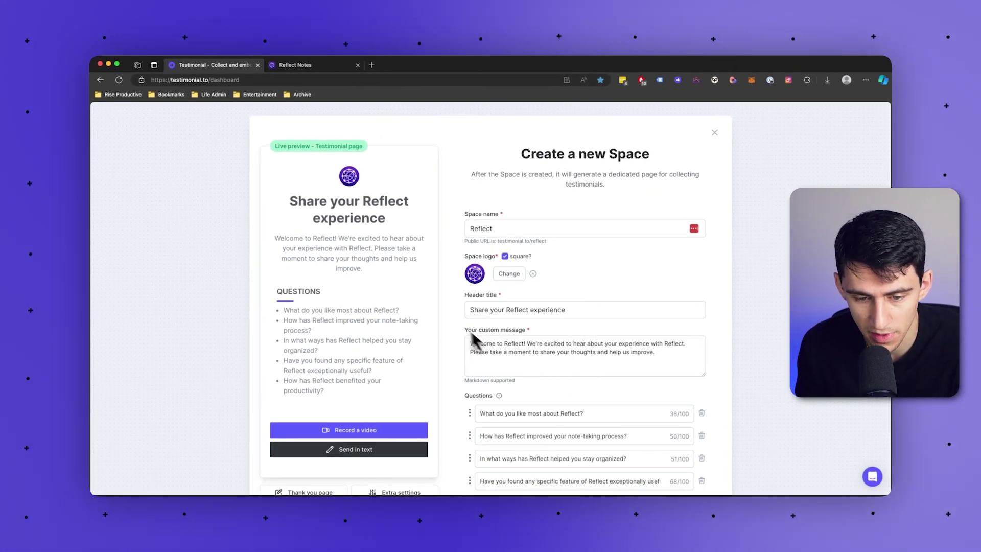
{"action": "scroll", "coordinate": [471, 331], "scroll_direction": "down", "scroll_amount": 1}
{"action": "scroll", "coordinate": [451, 318], "scroll_direction": "down", "scroll_amount": 1}
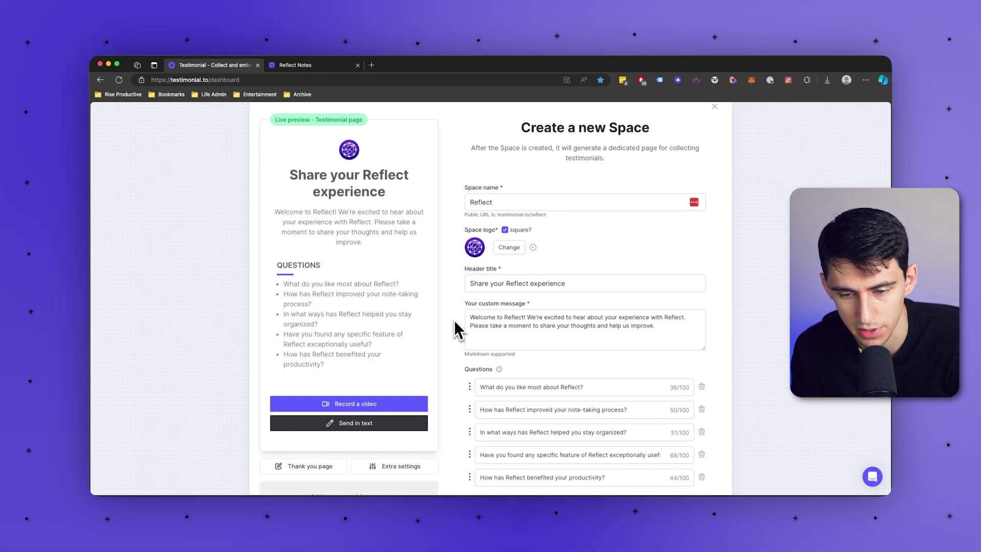
{"action": "scroll", "coordinate": [454, 318], "scroll_direction": "down", "scroll_amount": 2}
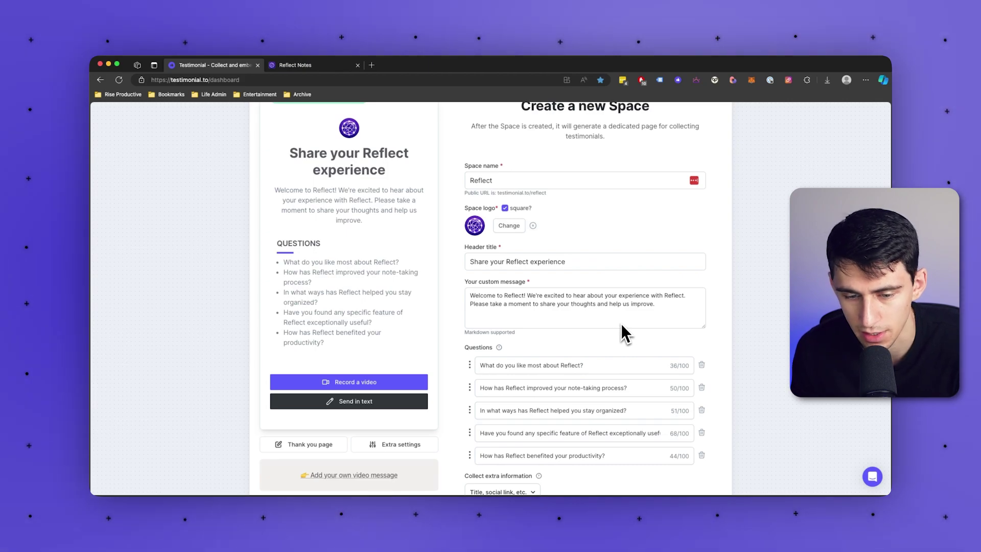
{"action": "scroll", "coordinate": [621, 329], "scroll_direction": "down", "scroll_amount": 5}
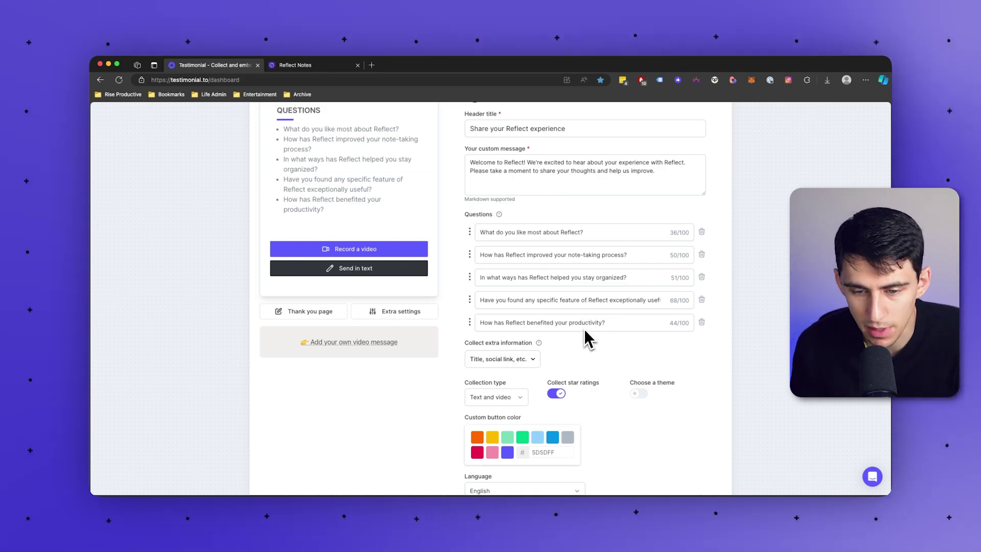
{"action": "scroll", "coordinate": [584, 329], "scroll_direction": "down", "scroll_amount": 1}
{"action": "scroll", "coordinate": [585, 329], "scroll_direction": "down", "scroll_amount": 1}
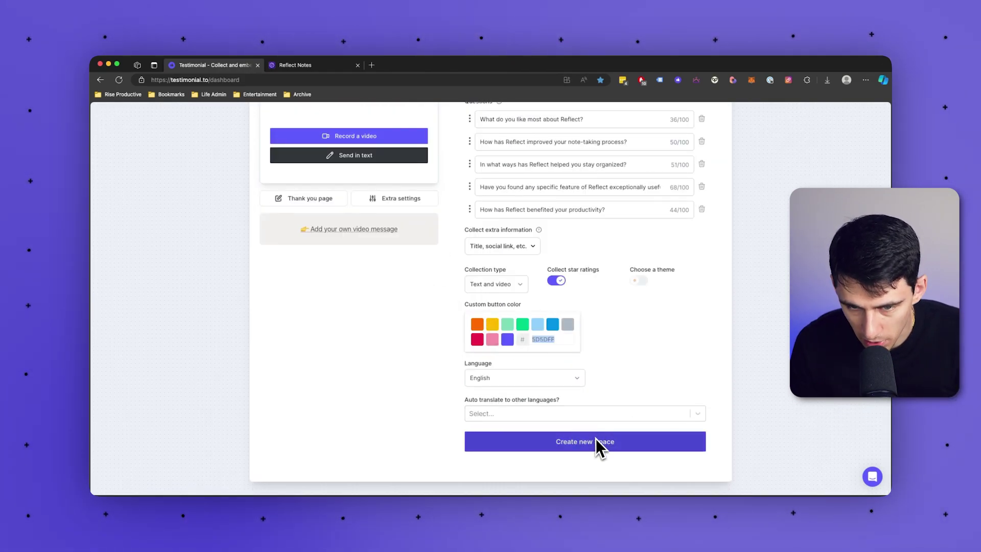
{"action": "scroll", "coordinate": [569, 406], "scroll_direction": "up", "scroll_amount": 10}
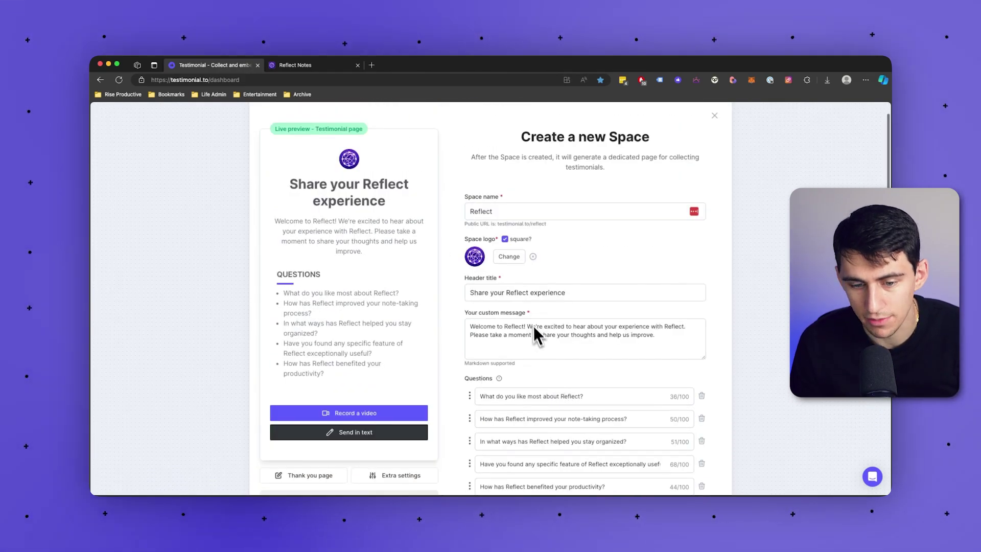
{"action": "scroll", "coordinate": [534, 326], "scroll_direction": "down", "scroll_amount": 5}
{"action": "scroll", "coordinate": [511, 365], "scroll_direction": "down", "scroll_amount": 3}
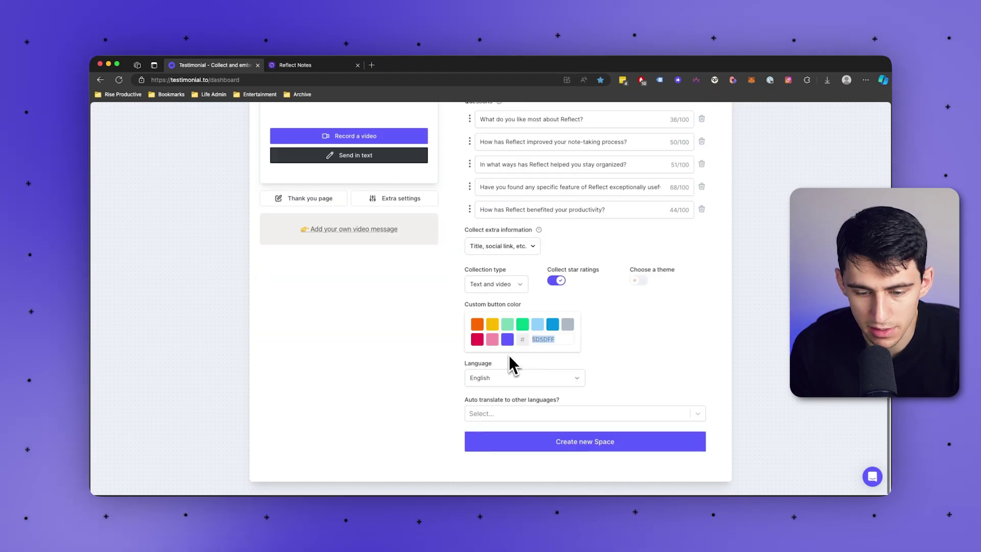
Create the Reflect space, close the success dialog, and open the account options.
{"action": "left_click", "coordinate": [537, 440]}
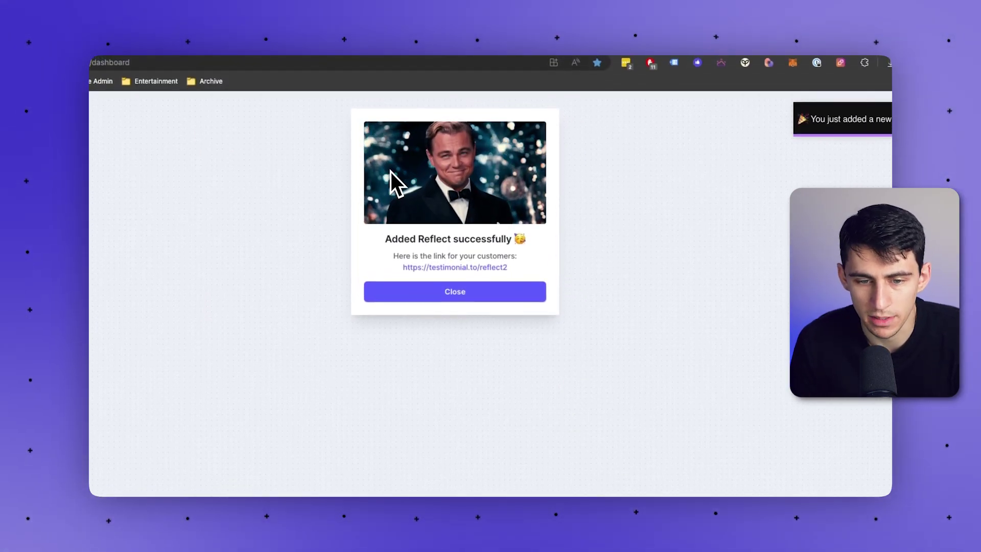
{"action": "left_click", "coordinate": [491, 289]}
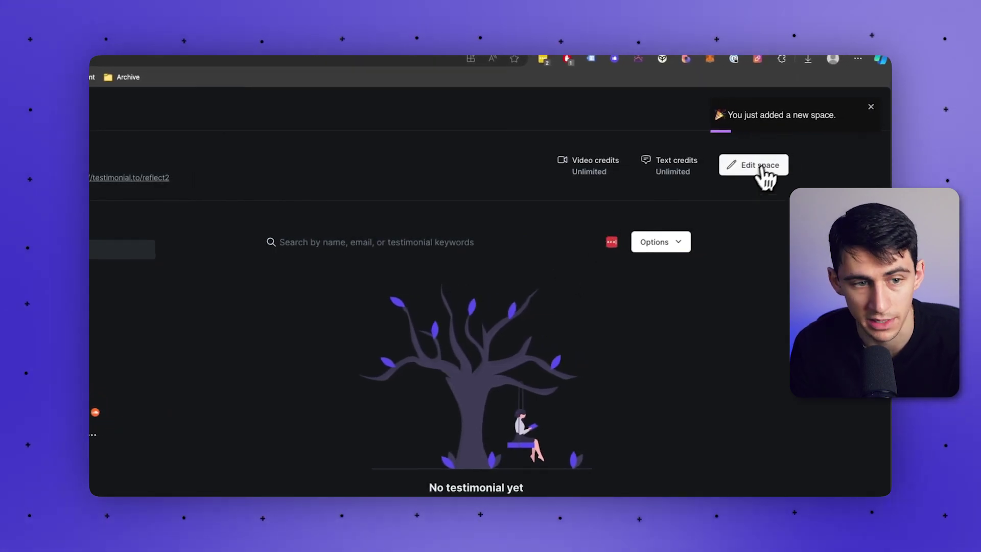
{"action": "left_click", "coordinate": [779, 139]}
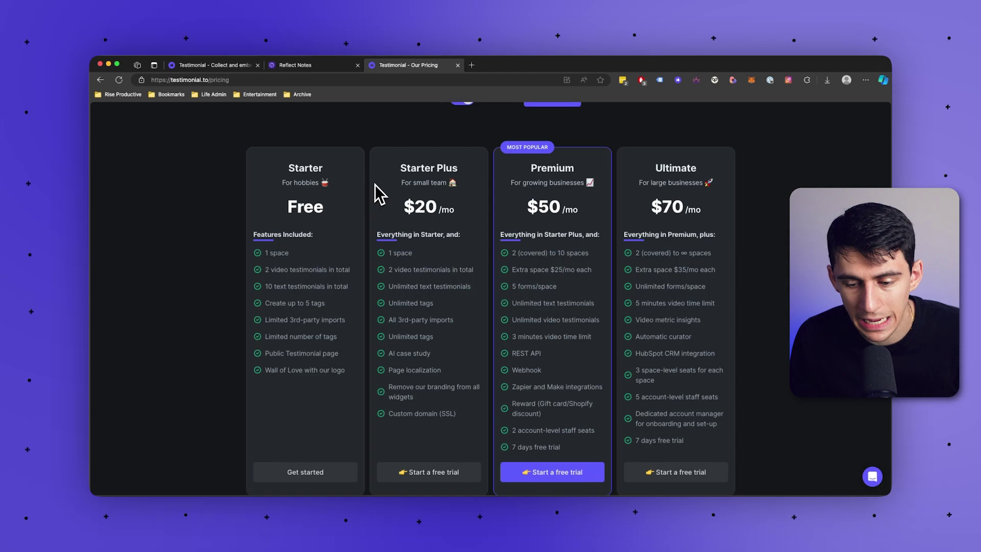
Return to the Reflect dashboard and open its Wall of Love link in a new tab.
{"action": "left_click", "coordinate": [248, 66]}
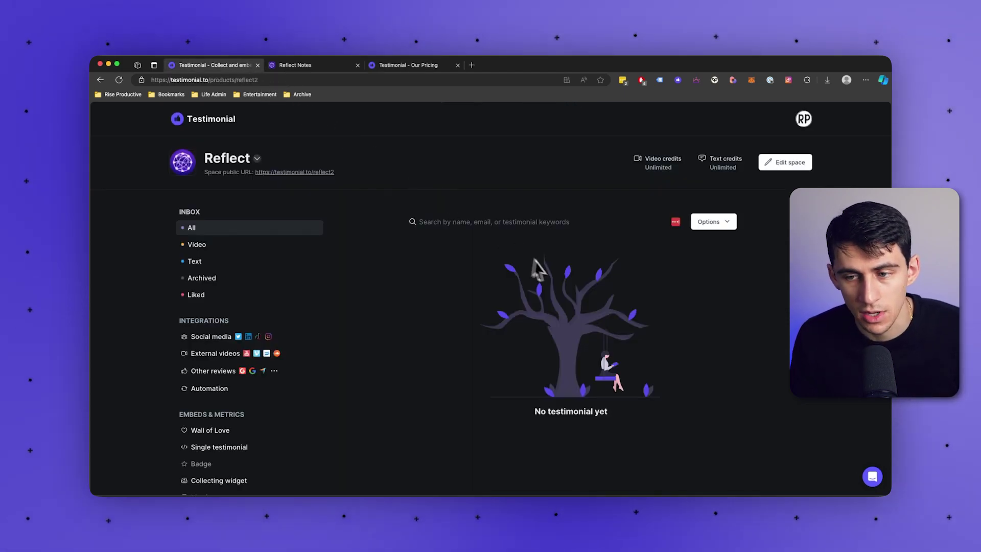
{"action": "scroll", "coordinate": [651, 247], "scroll_direction": "down", "scroll_amount": 2}
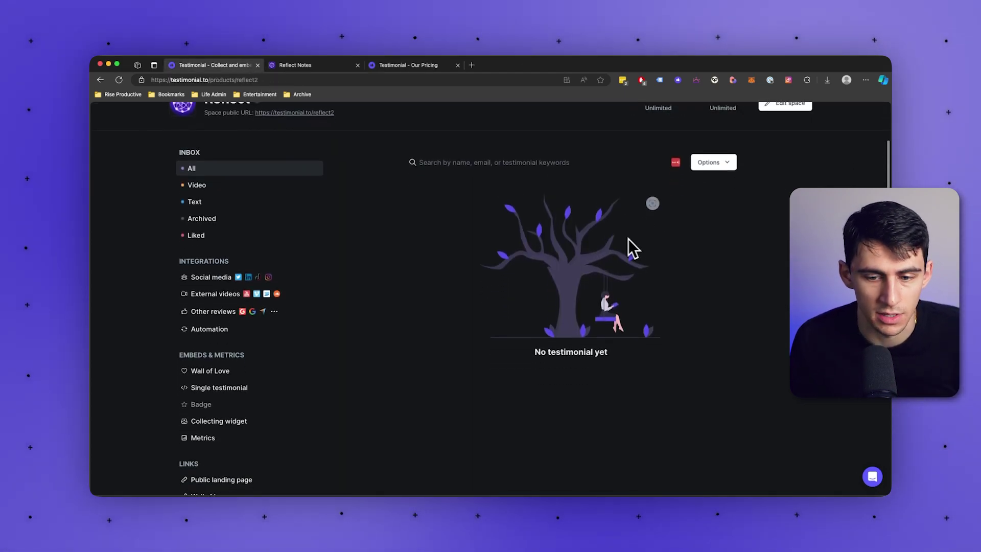
{"action": "scroll", "coordinate": [628, 246], "scroll_direction": "down", "scroll_amount": 2}
{"action": "left_click", "coordinate": [222, 447]}
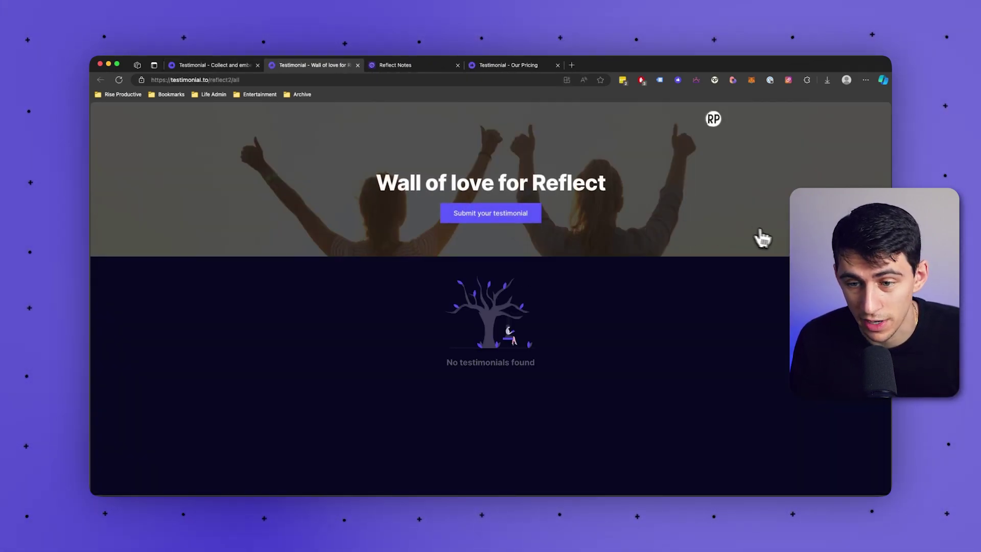
Open the 'Submit your testimonial' page from the Reflect Wall of Love.
{"action": "left_click", "coordinate": [523, 213]}
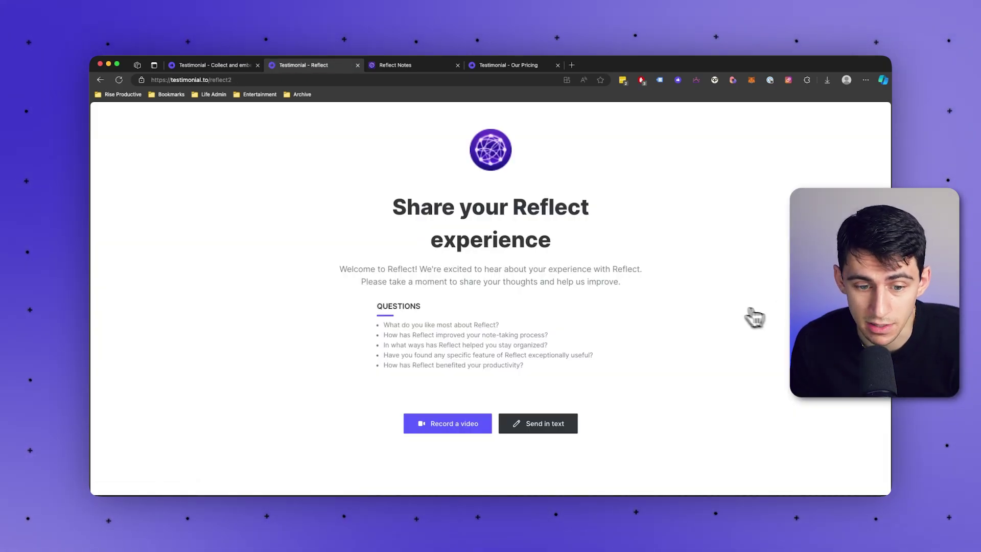